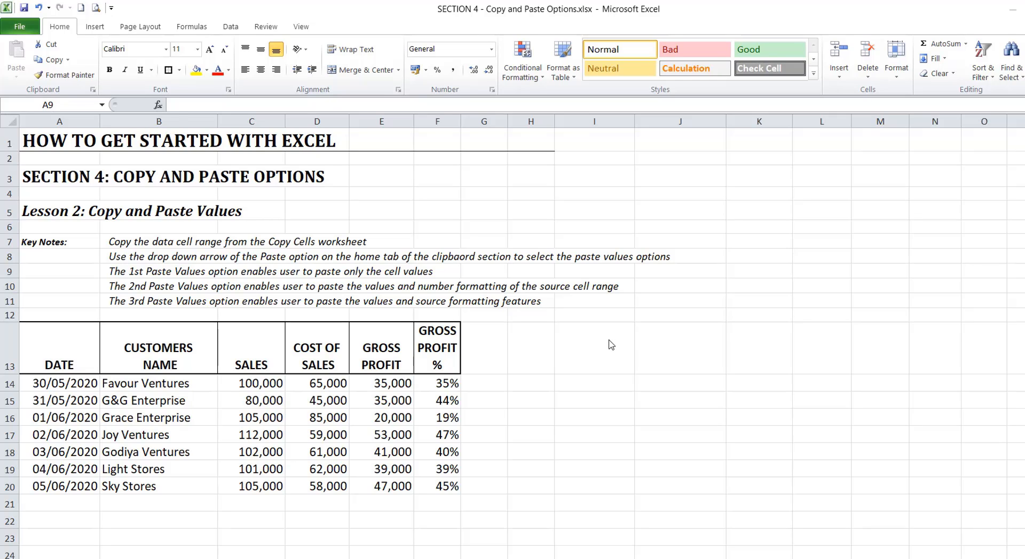
# - Copy the sales table in A13:F20, including its header row
pyautogui.click(64, 331)
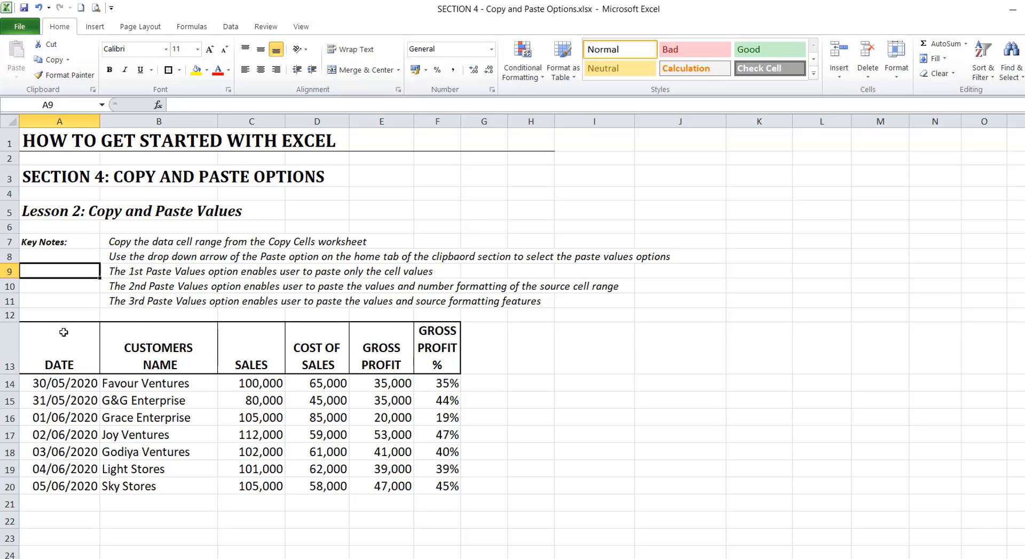
pyautogui.click(72, 341)
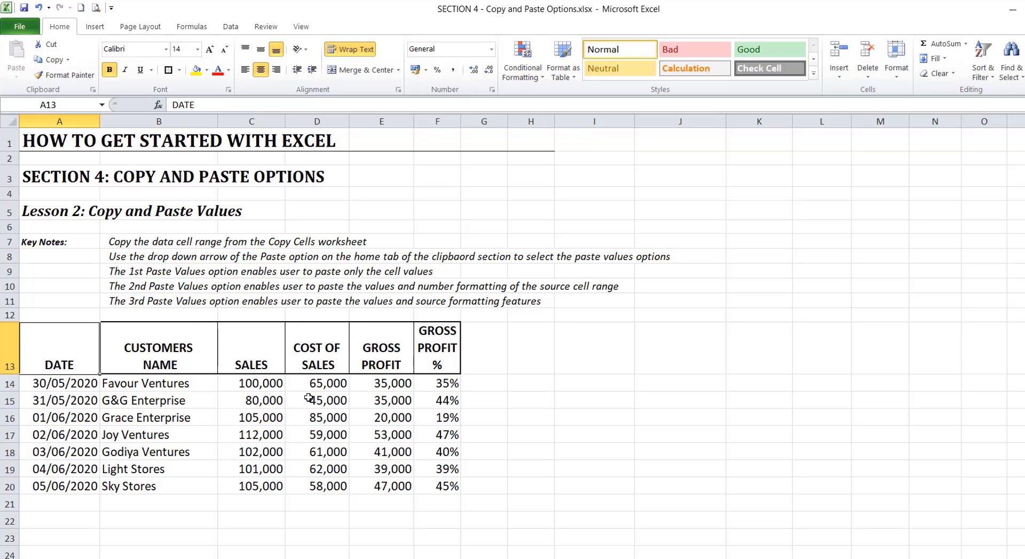
pyautogui.hotkey('ctrl', 'c')
pyautogui.moveTo(72, 342); pyautogui.dragTo(438, 499)
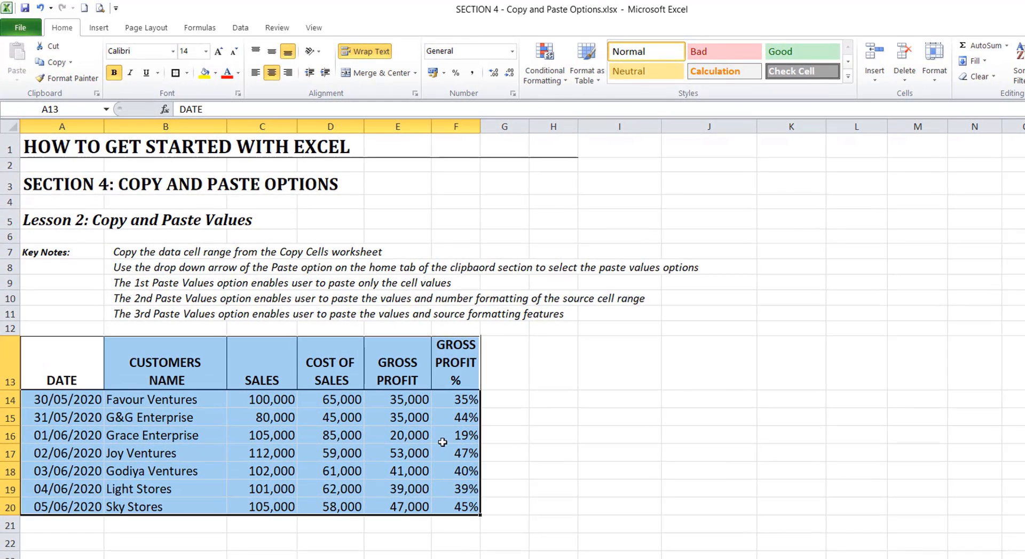
pyautogui.hotkey('ctrl', 'c')
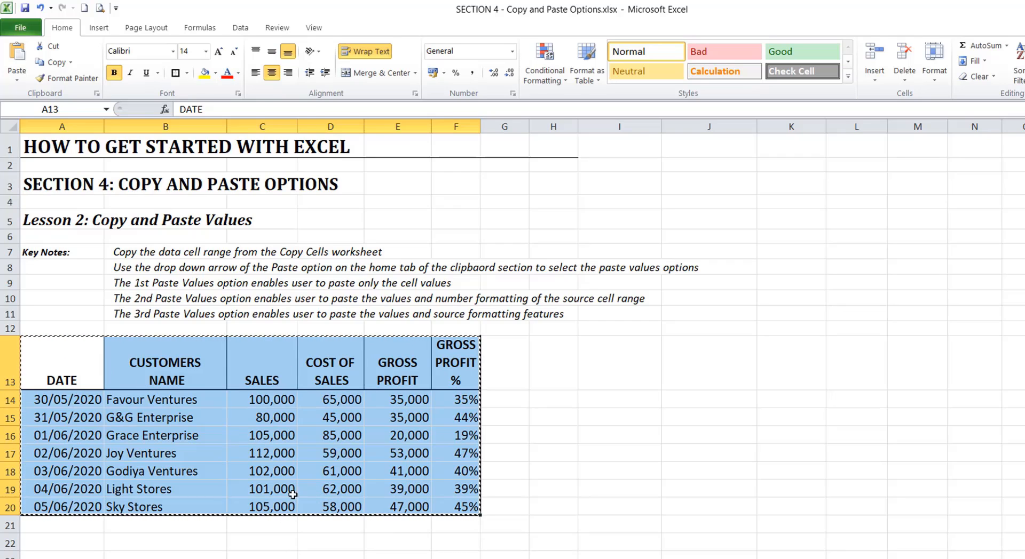
# - Paste only the values of the copied table at cell I13 and check the pasted dates and sales
pyautogui.click(622, 368)
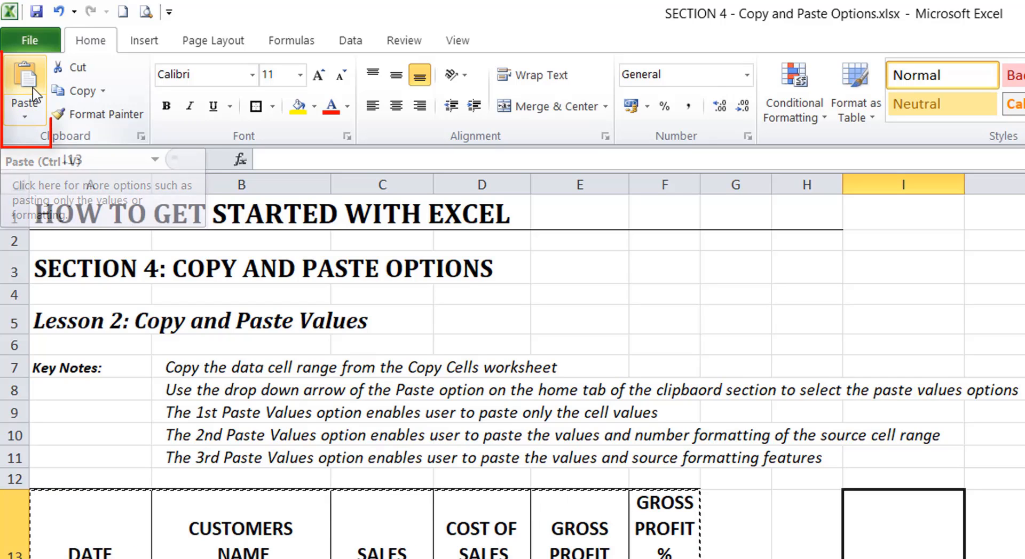
pyautogui.click(25, 118)
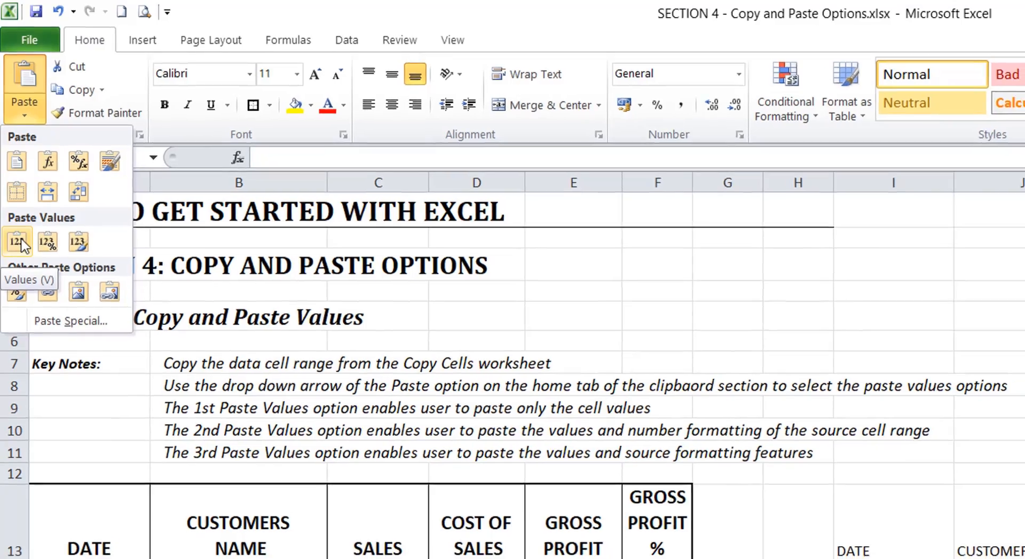
pyautogui.click(21, 247)
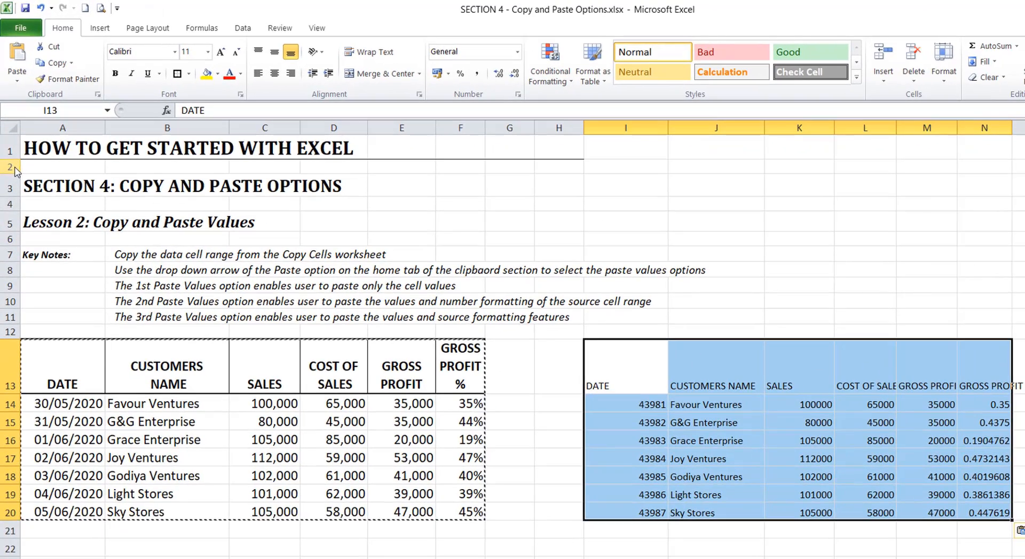
pyautogui.click(638, 379)
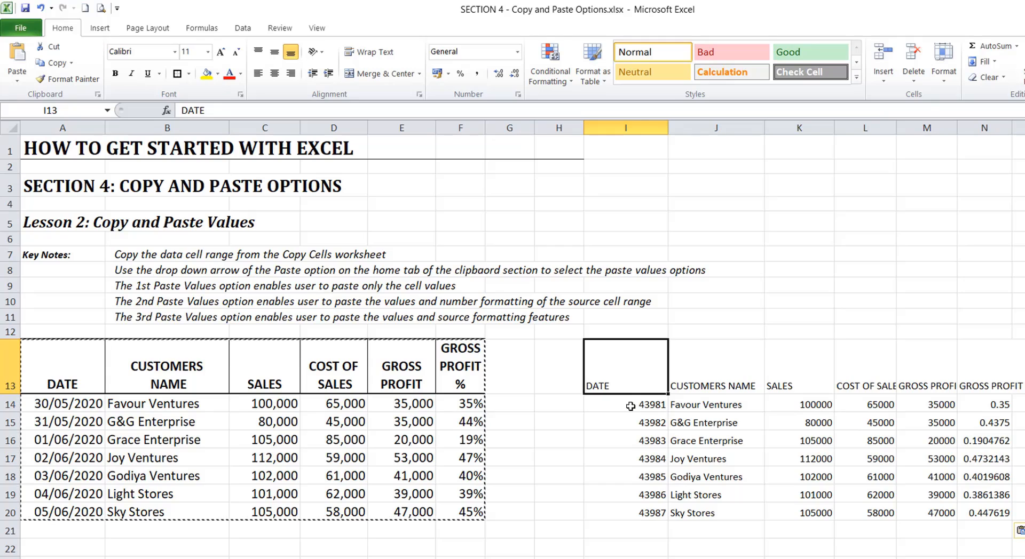
pyautogui.moveTo(630, 406); pyautogui.dragTo(629, 505)
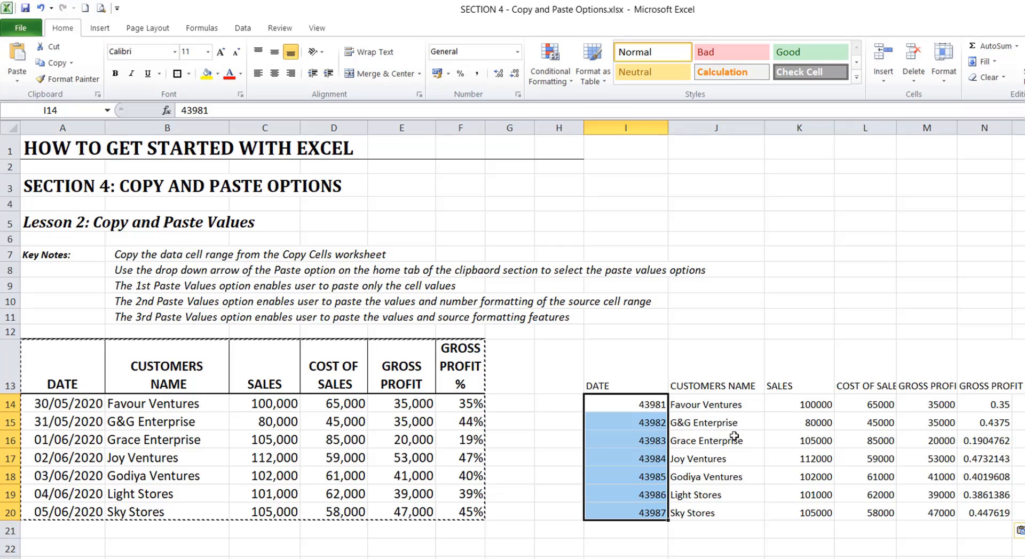
pyautogui.moveTo(649, 382); pyautogui.dragTo(750, 406)
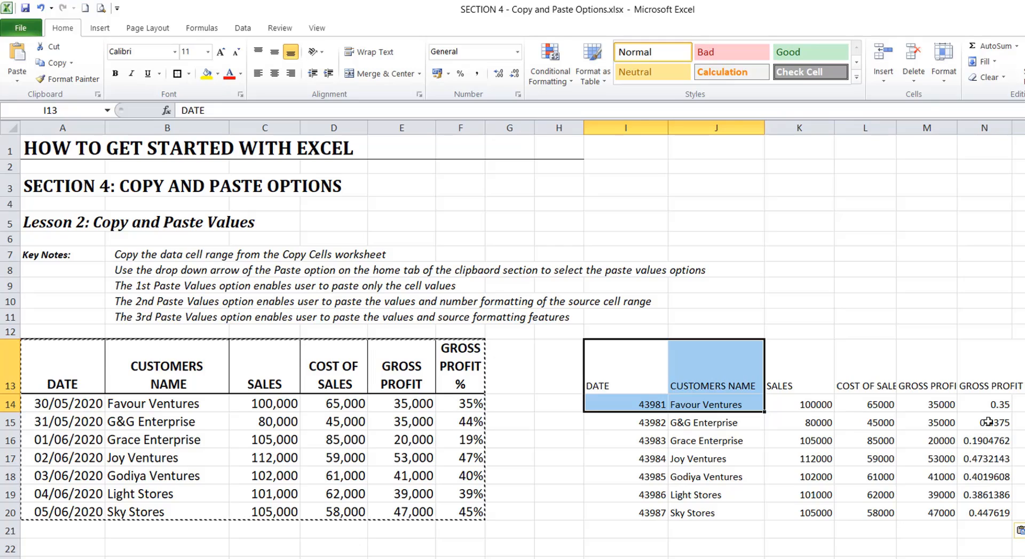
pyautogui.click(816, 405)
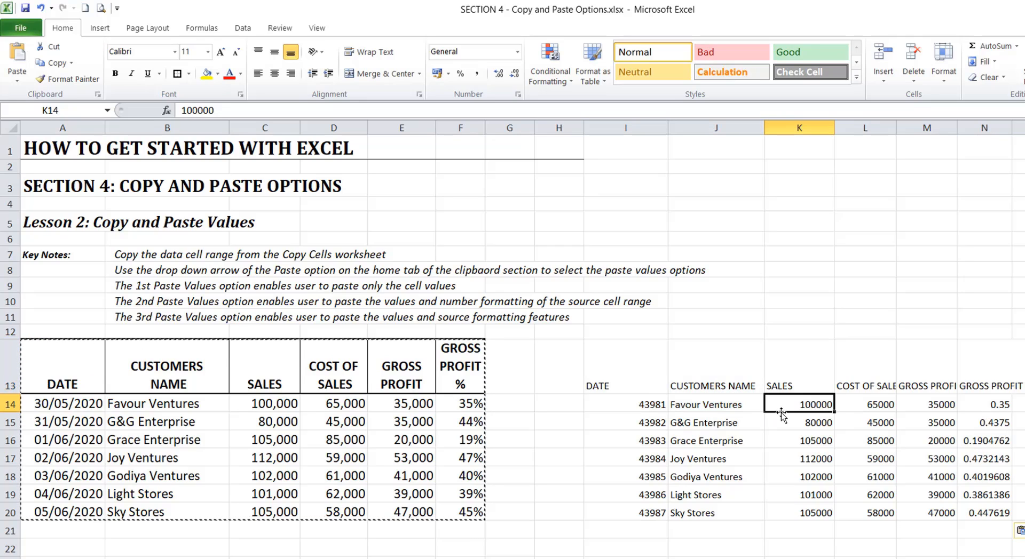
pyautogui.click(618, 405)
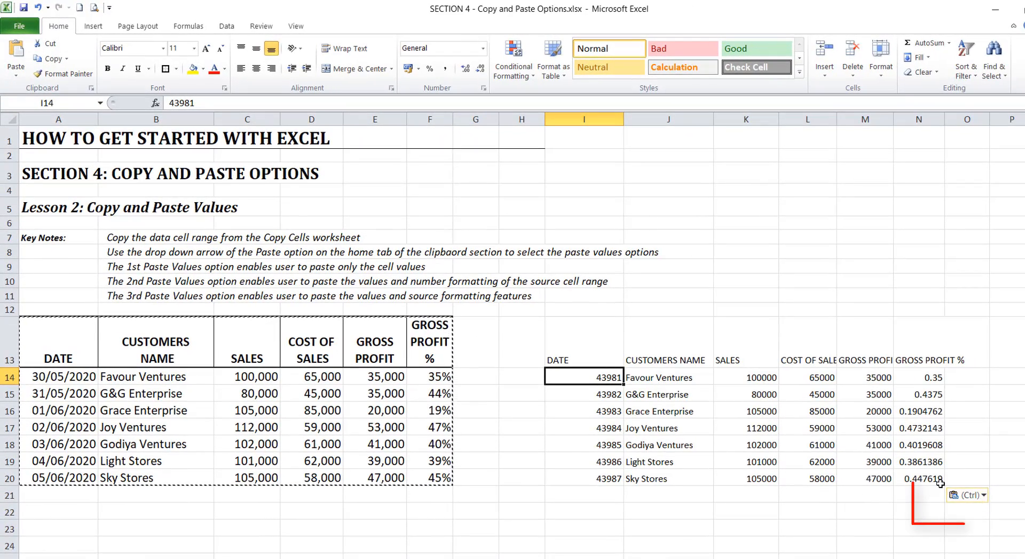
# - Switch the pasted table to Values & Number Formatting and check its date, sales and gross profit % columns
pyautogui.click(982, 496)
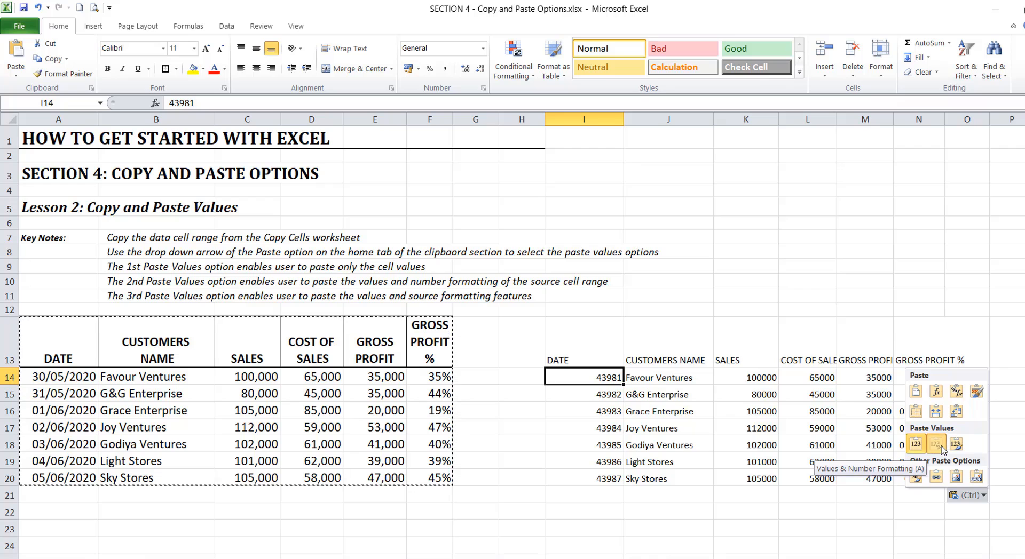
pyautogui.click(941, 448)
pyautogui.click(587, 355)
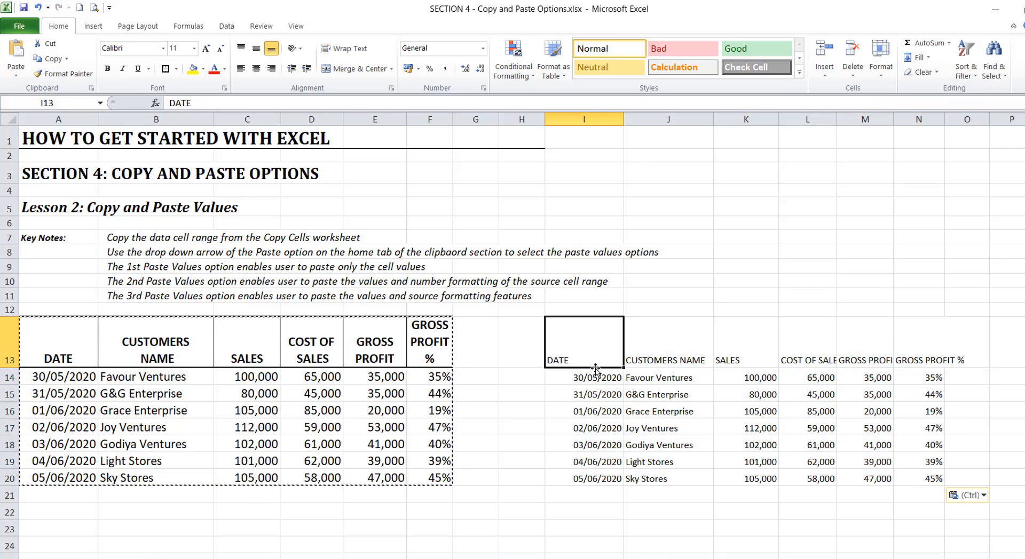
pyautogui.moveTo(592, 377); pyautogui.dragTo(593, 474)
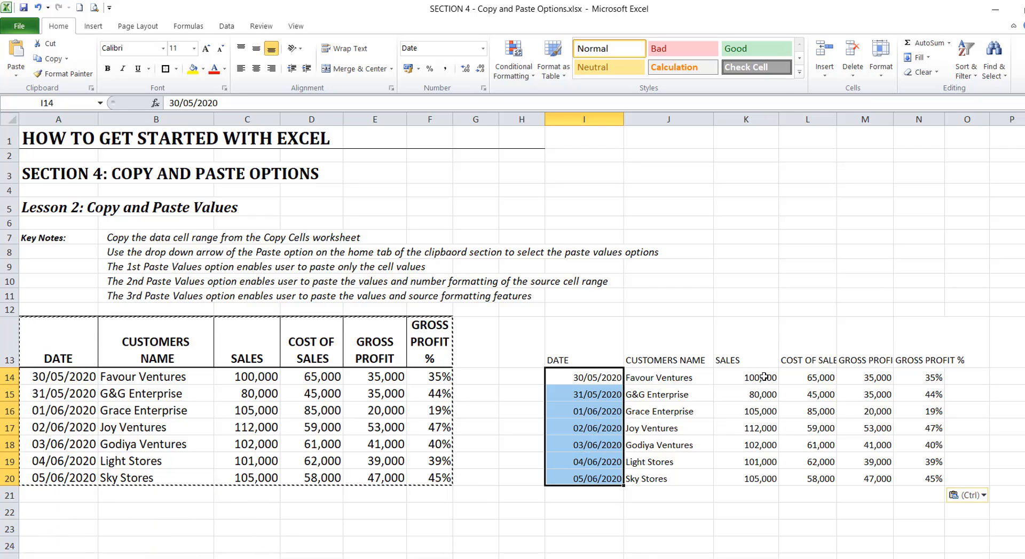
pyautogui.moveTo(764, 377); pyautogui.dragTo(762, 473)
pyautogui.click(925, 378)
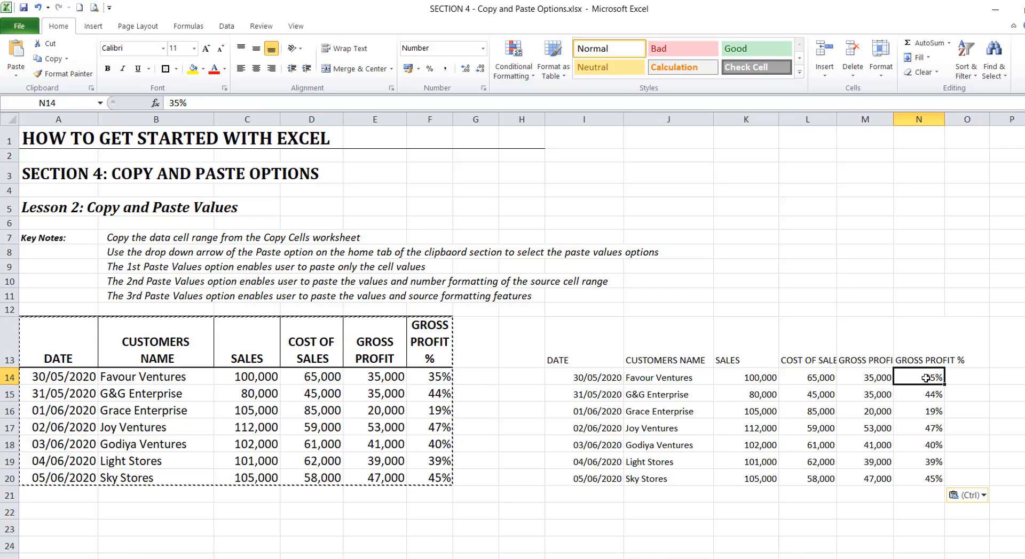
pyautogui.moveTo(925, 378); pyautogui.dragTo(918, 478)
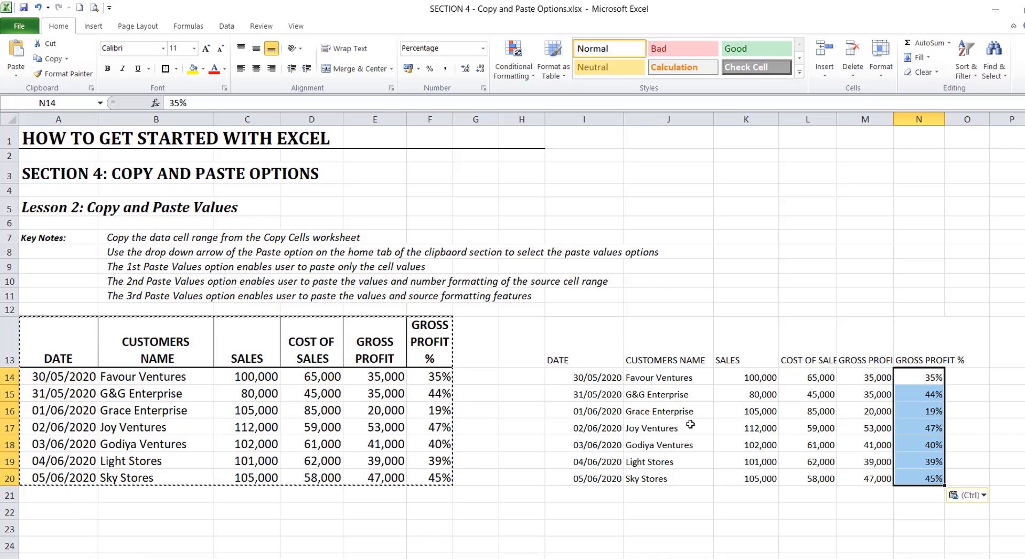
pyautogui.click(567, 375)
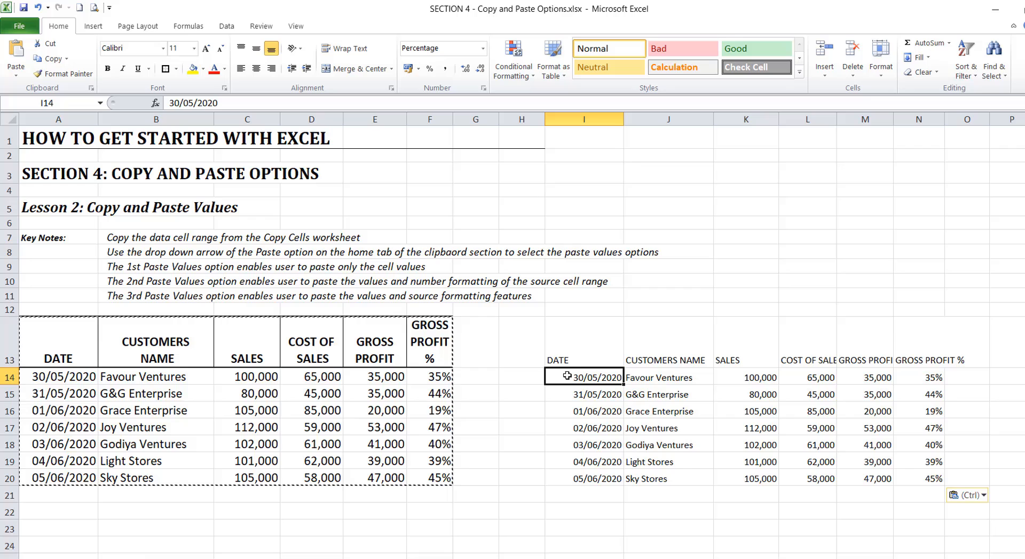
# - Switch the pasted table to Values & Source Formatting and check several of its cells
pyautogui.click(983, 496)
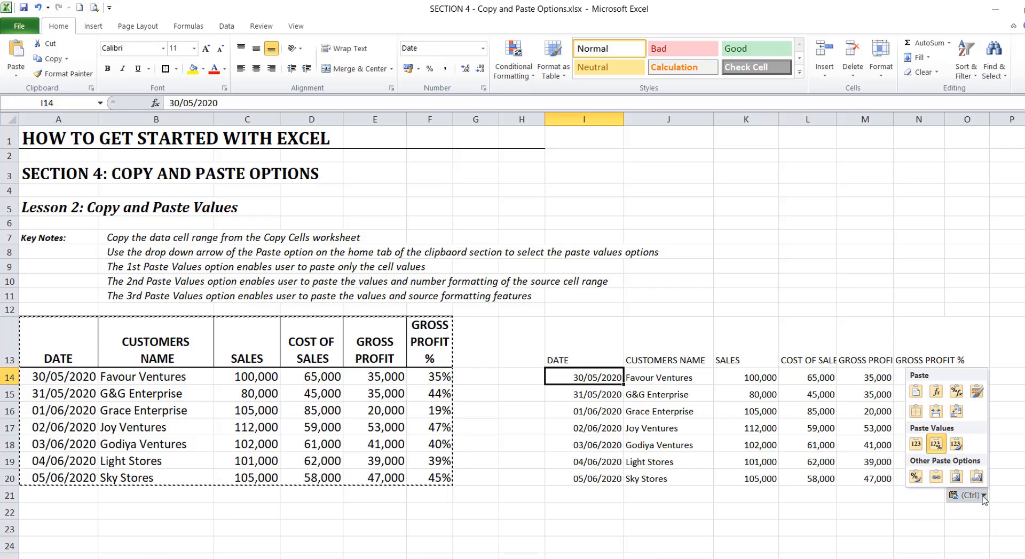
pyautogui.click(956, 444)
pyautogui.click(674, 413)
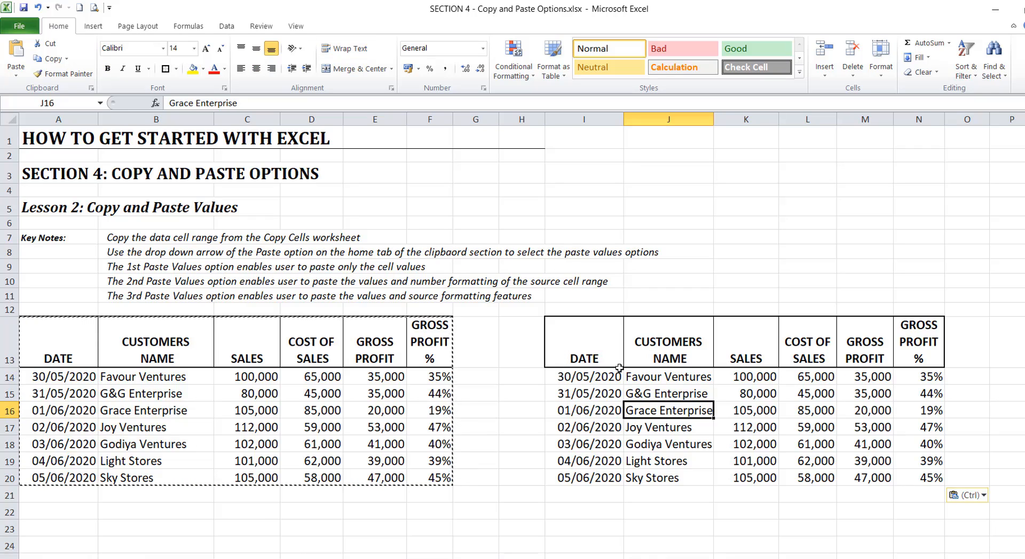
pyautogui.click(585, 382)
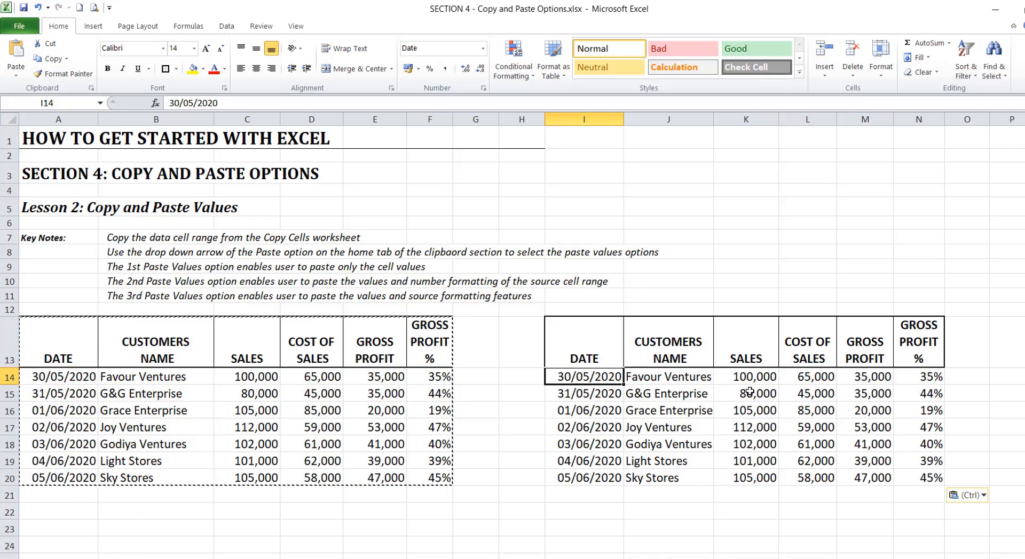
pyautogui.click(807, 396)
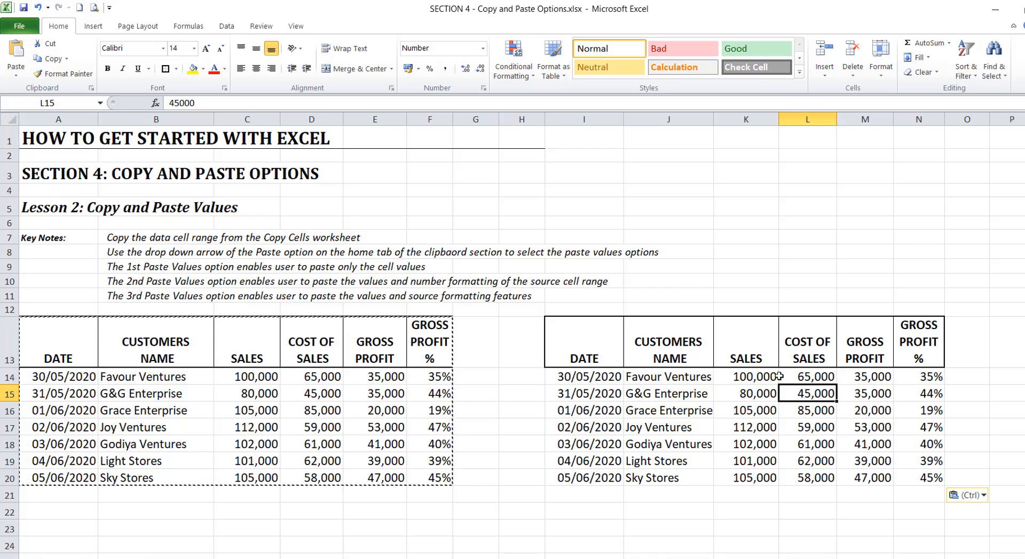
pyautogui.click(593, 379)
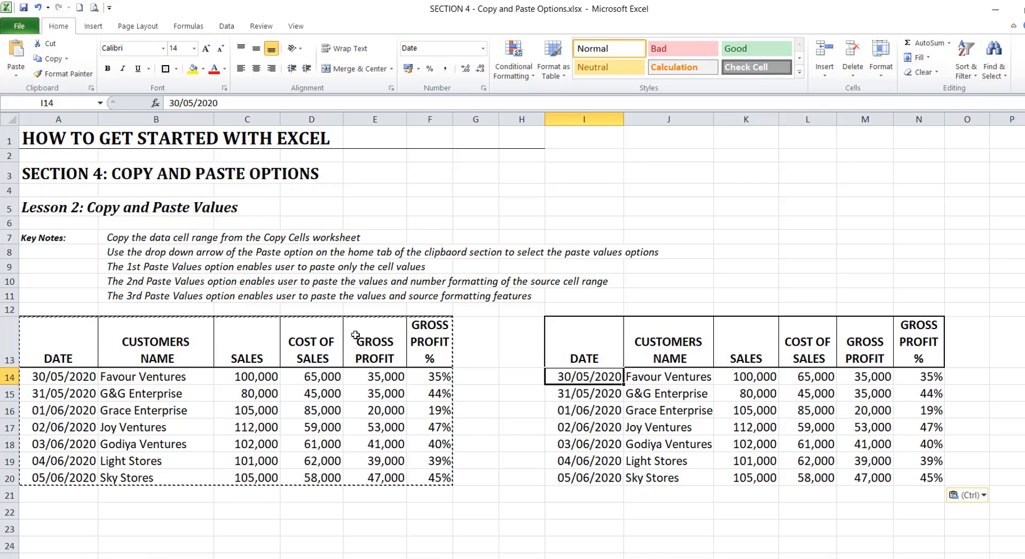
# - Cancel copy mode on the source table A13:F20 and select cell I16 in the pasted table
pyautogui.press('Escape')
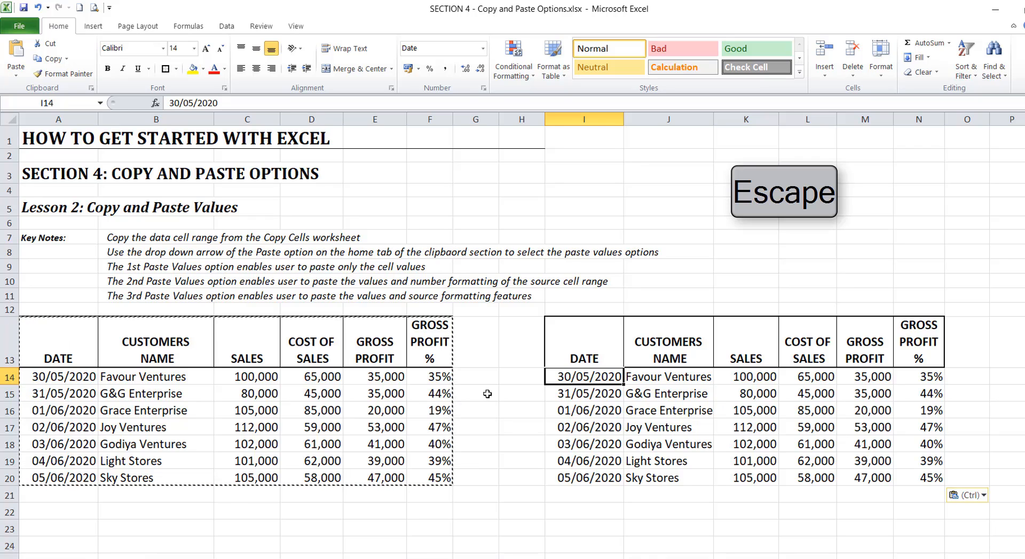
pyautogui.press('ctrl')
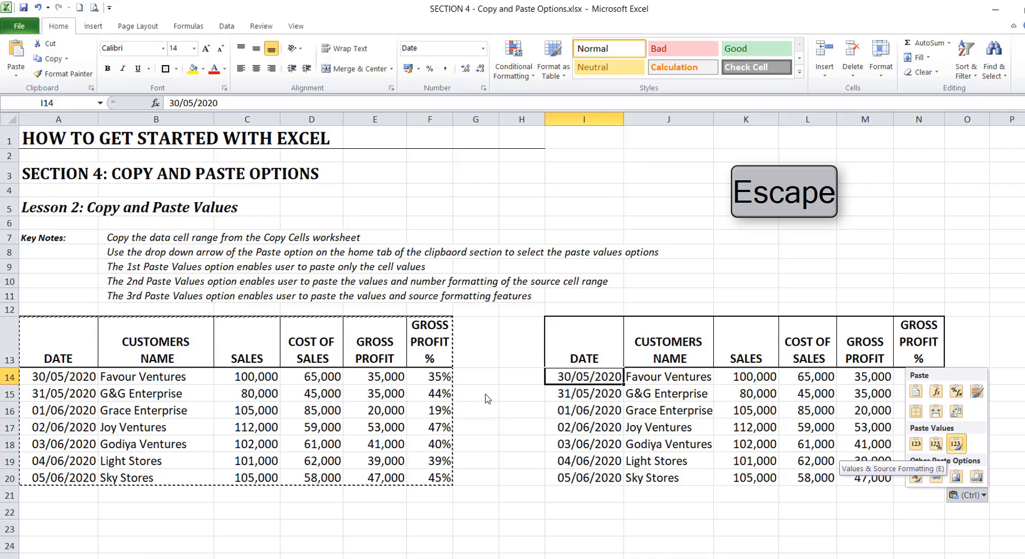
pyautogui.press('Escape')
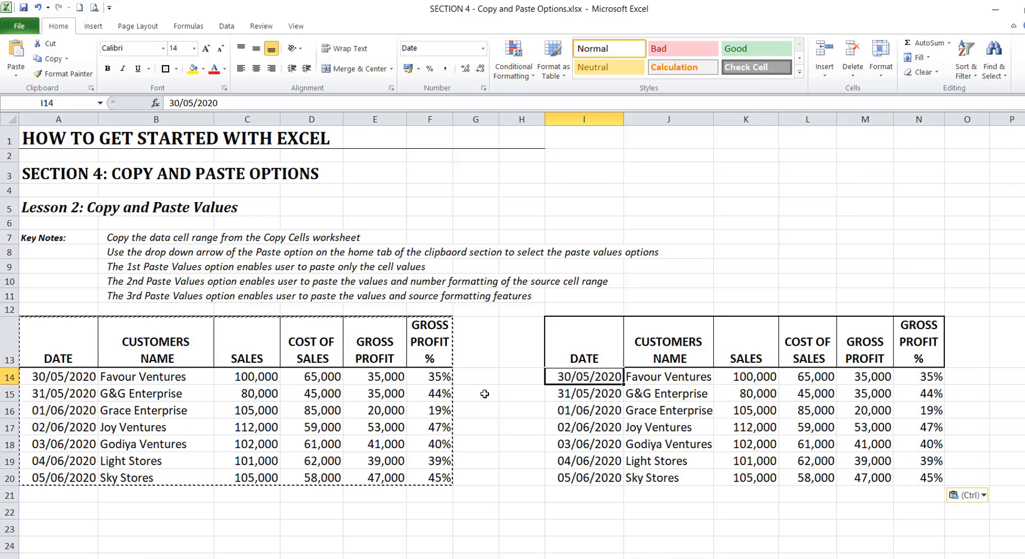
pyautogui.press('Escape')
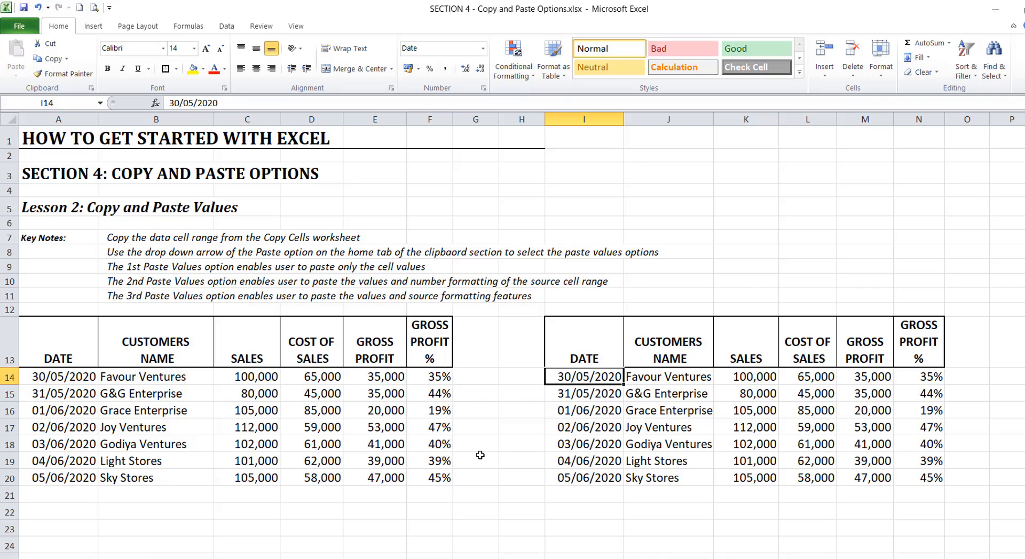
pyautogui.click(602, 407)
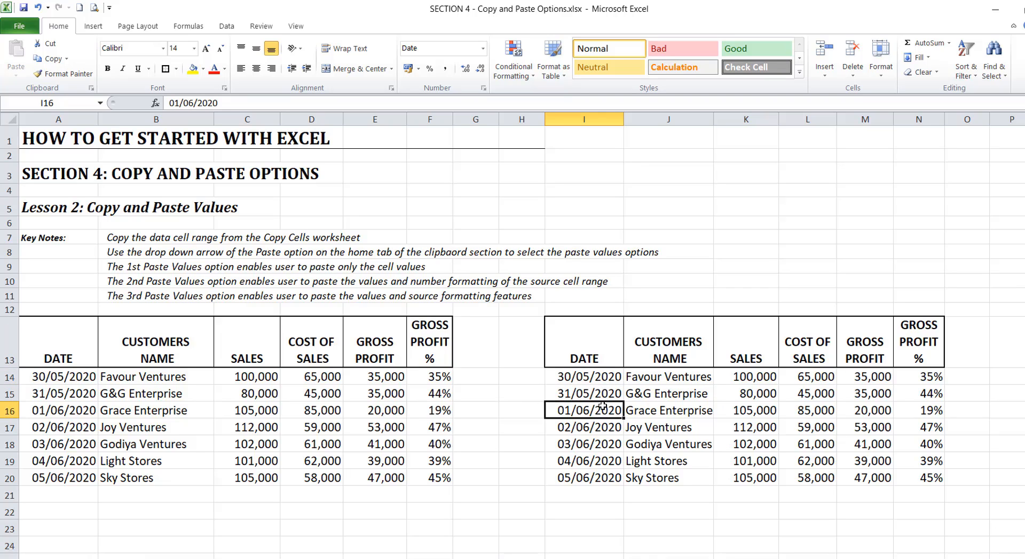